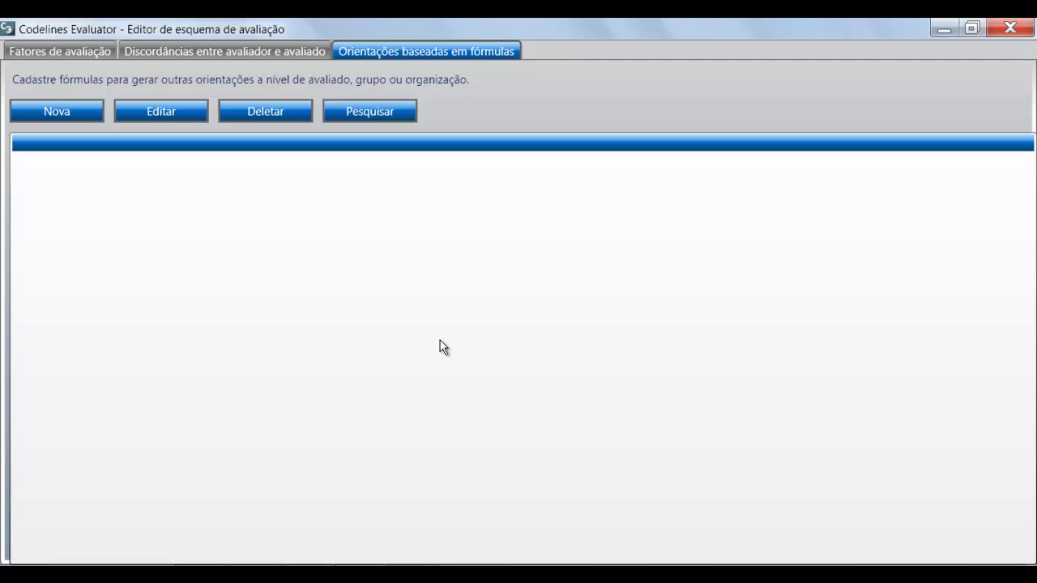
Create a new formula-based guidance with the description DESCRIÇÃO DE EXEMPLO and the formula scope Avaliado.
left_click(79, 107)
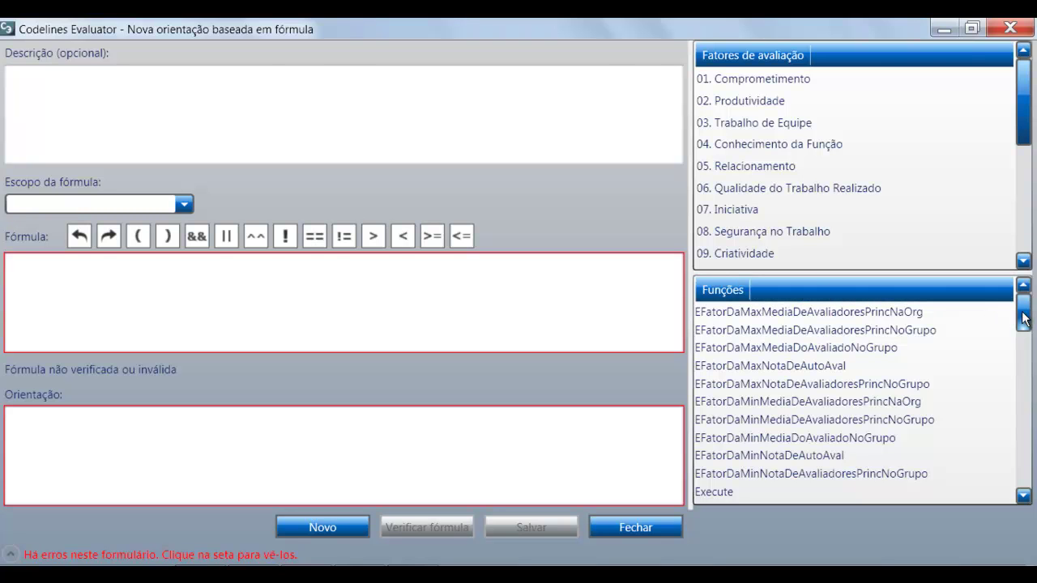
left_click_drag(1023, 318, 1027, 359)
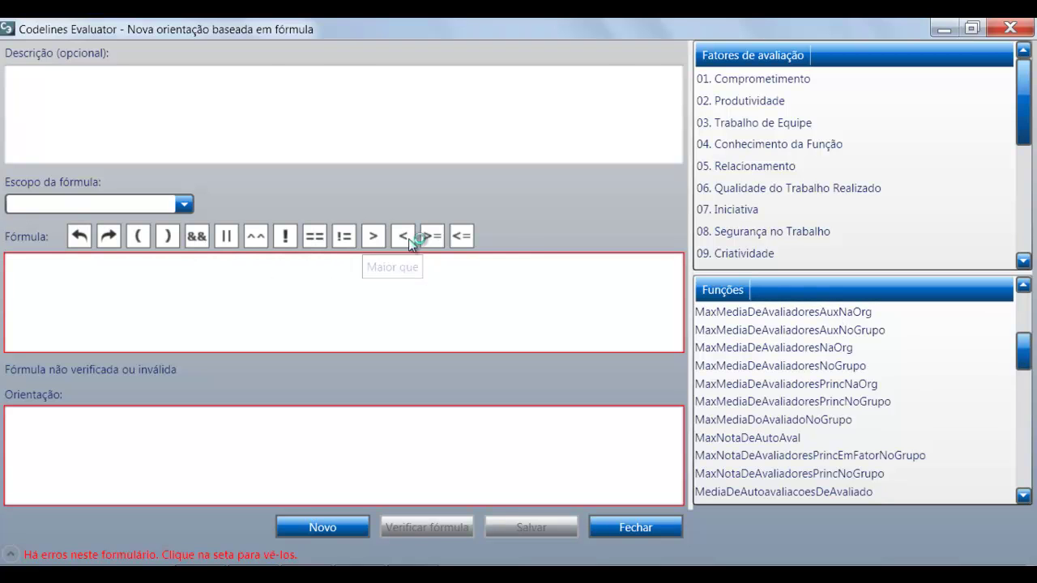
left_click(302, 279)
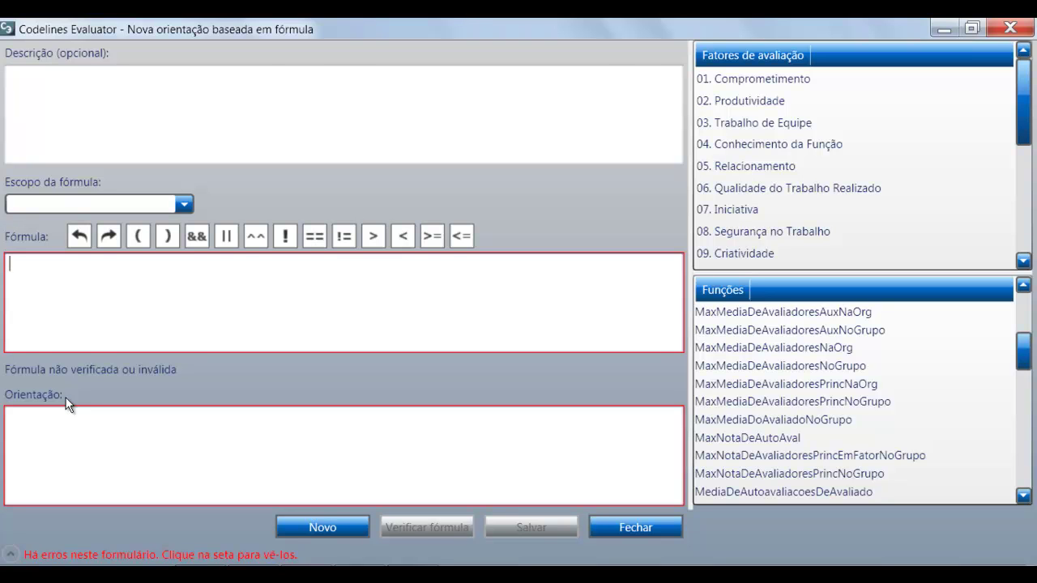
left_click(97, 128)
type("DESCRIÇÃO DE EXEMPL")
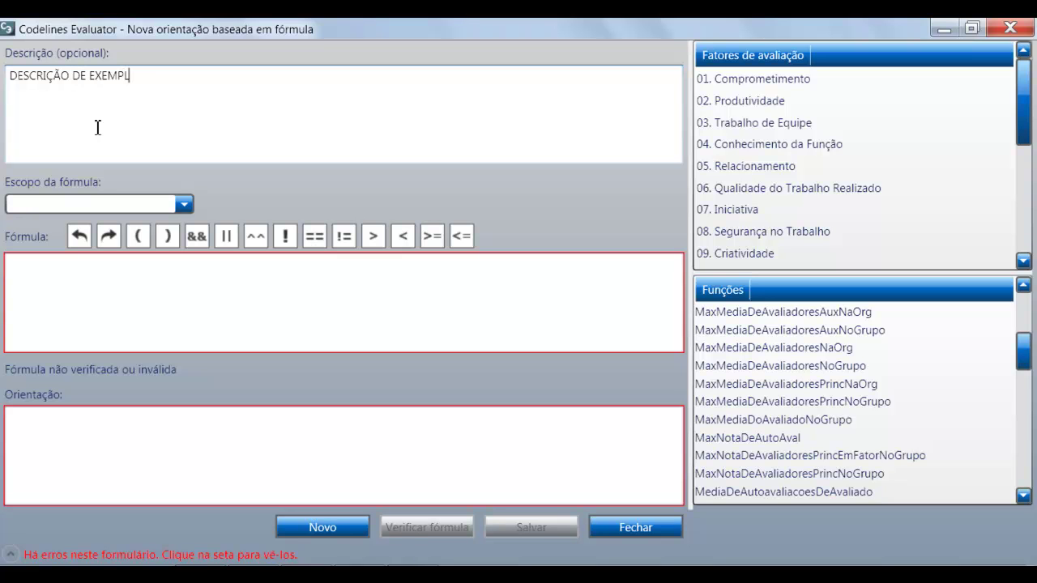
type("O")
left_click(183, 208)
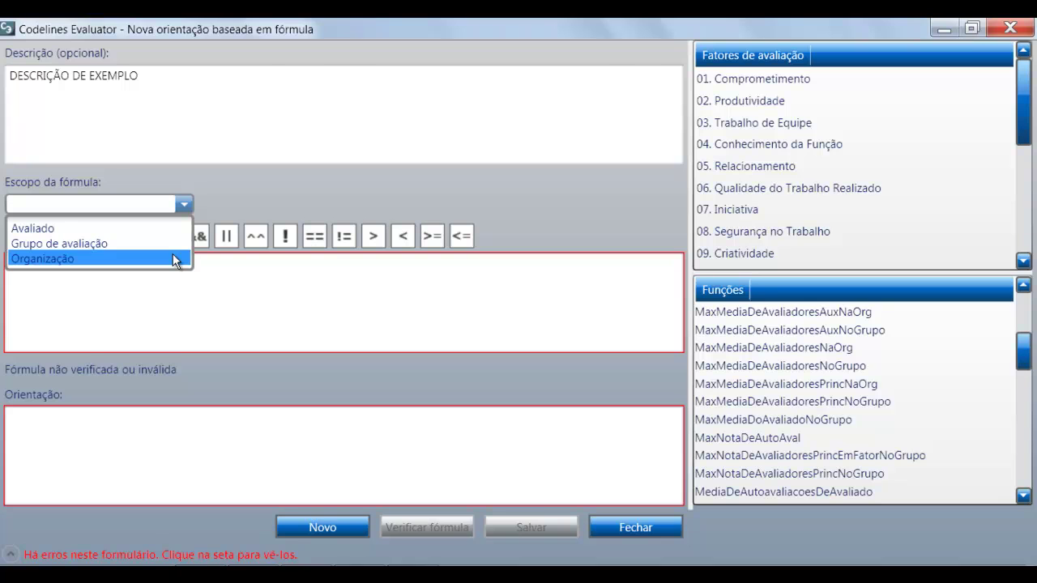
left_click(154, 228)
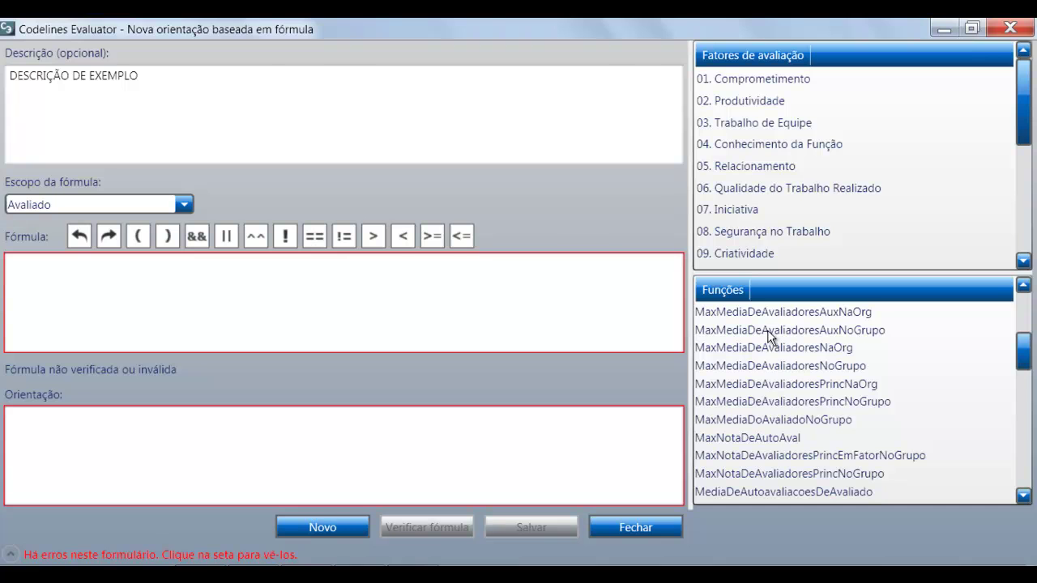
Insert the function MediaDoAvaliadoEmFatorNoGrupo into the formula with the evaluation factor 01. Comprometimento as its argument.
mouse_move(765, 369)
left_click_drag(1025, 356, 1013, 443)
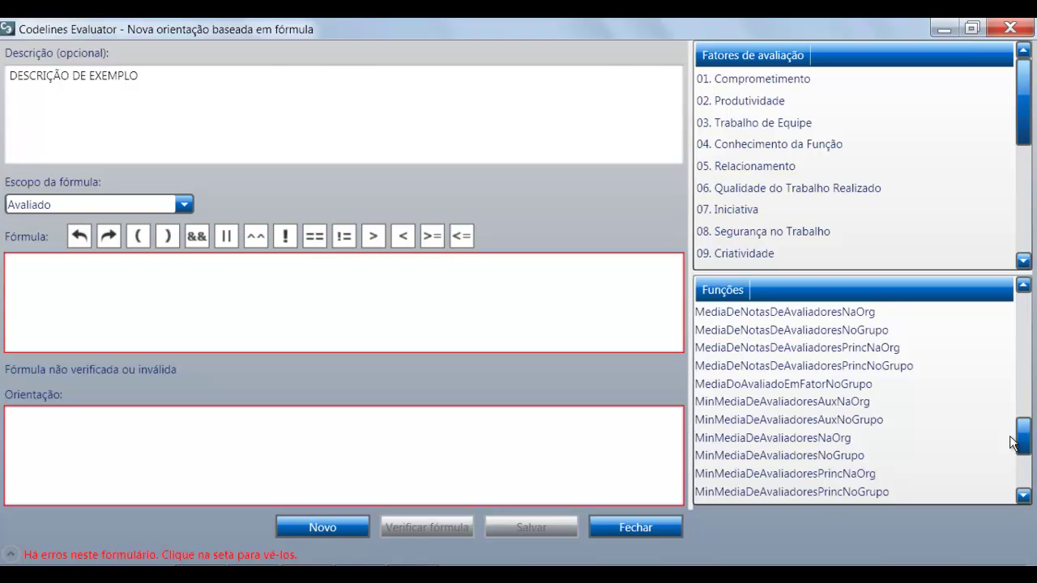
mouse_move(830, 395)
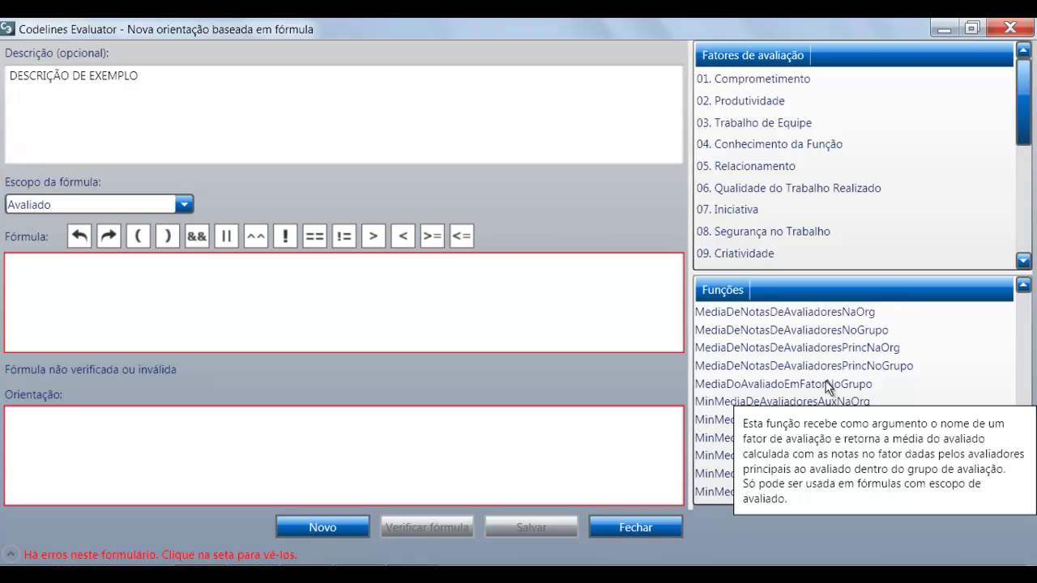
mouse_move(819, 369)
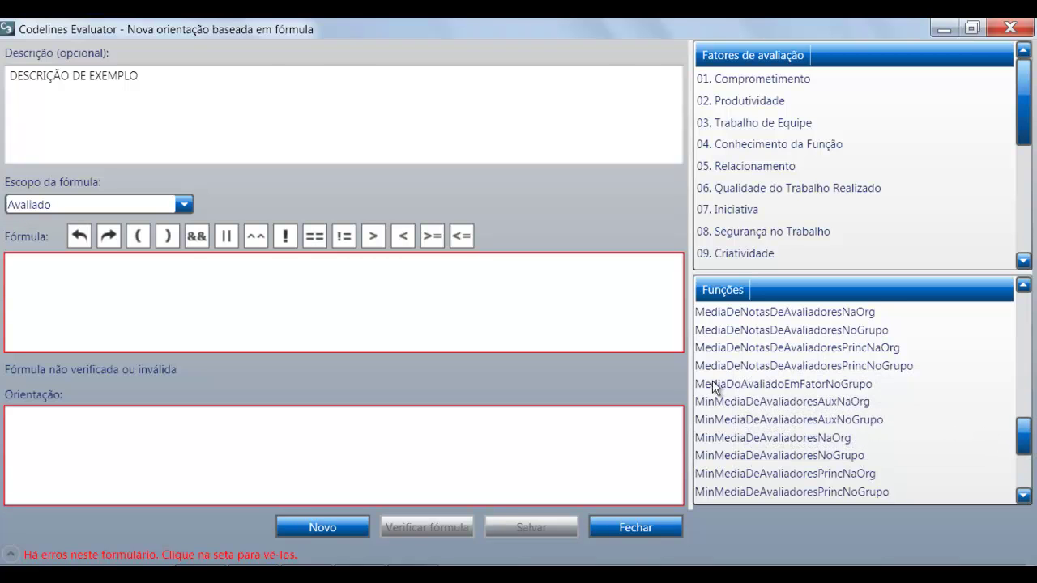
mouse_move(716, 390)
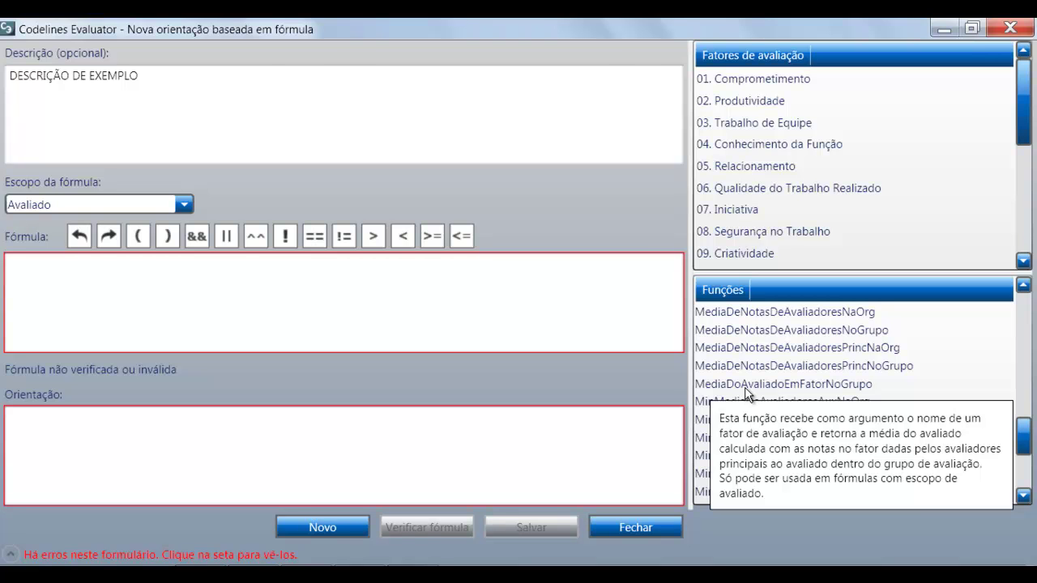
left_click_drag(745, 391, 2, 271)
mouse_move(722, 390)
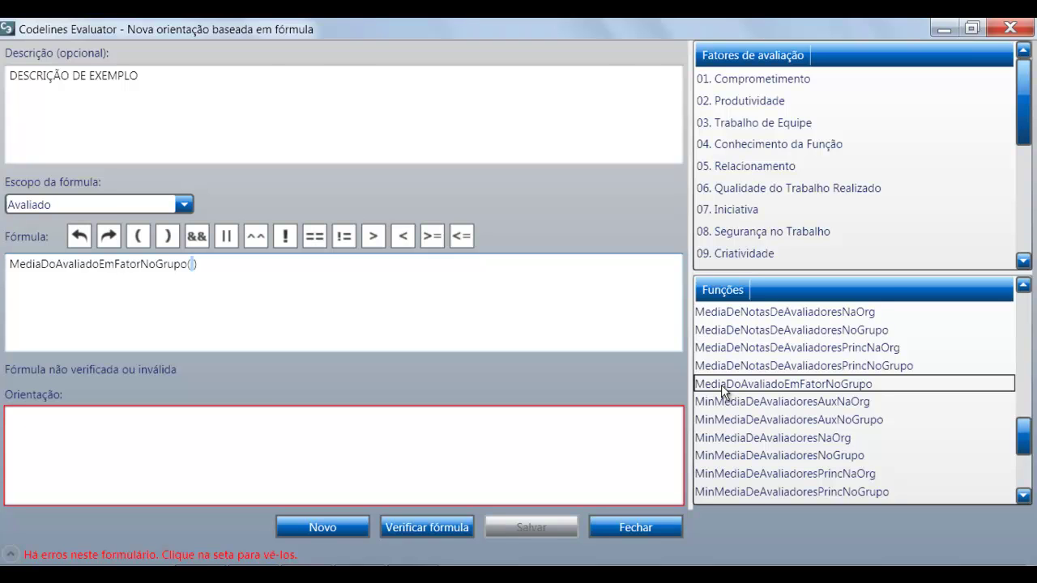
left_click(759, 80)
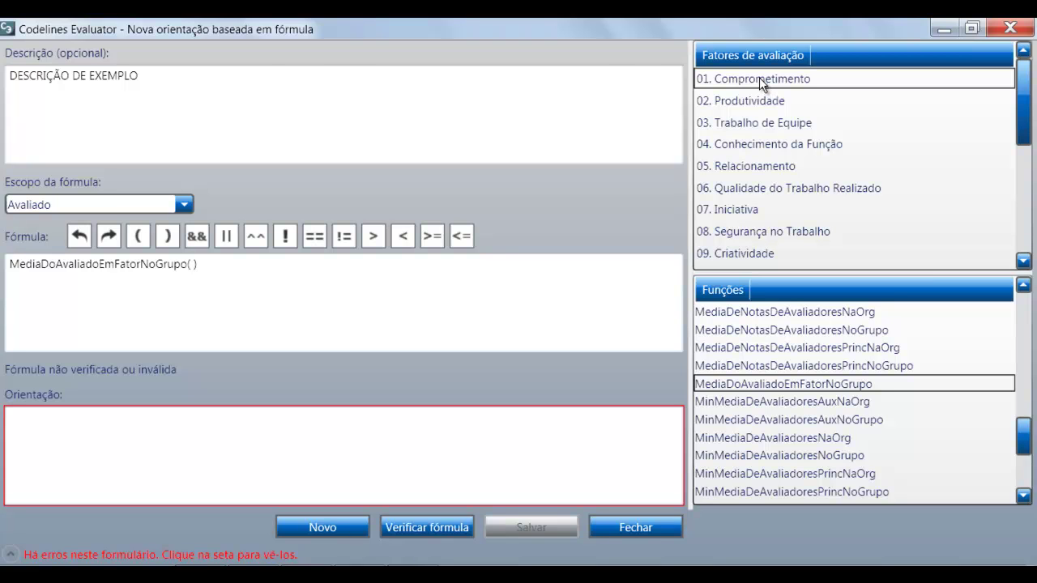
double_click(759, 77)
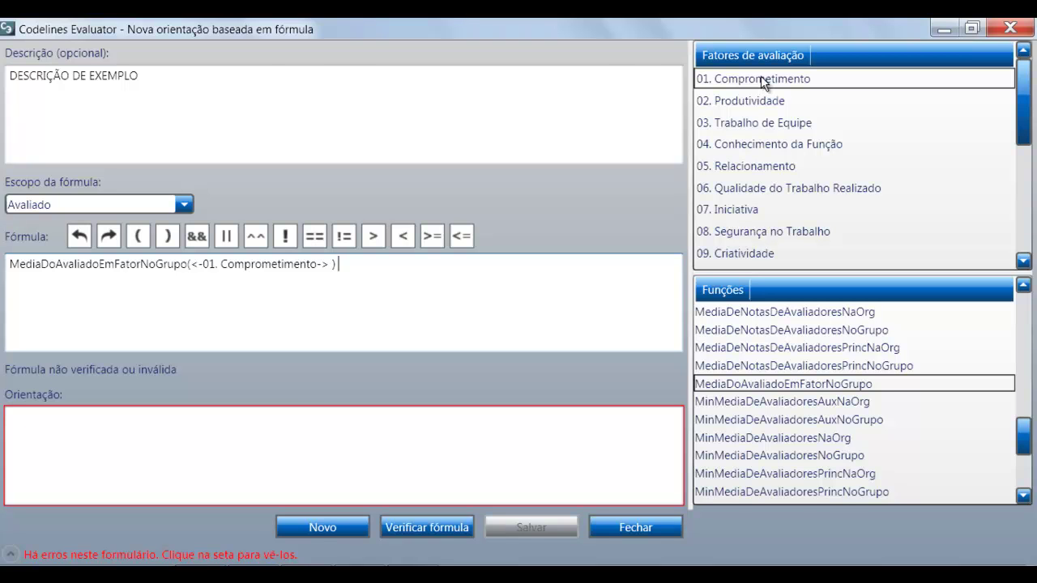
Examine the factor argument and its delimiters in the formula, and read the description of the MediaDoAvaliadoEmFatorNoGrupo function.
left_click_drag(191, 266, 329, 265)
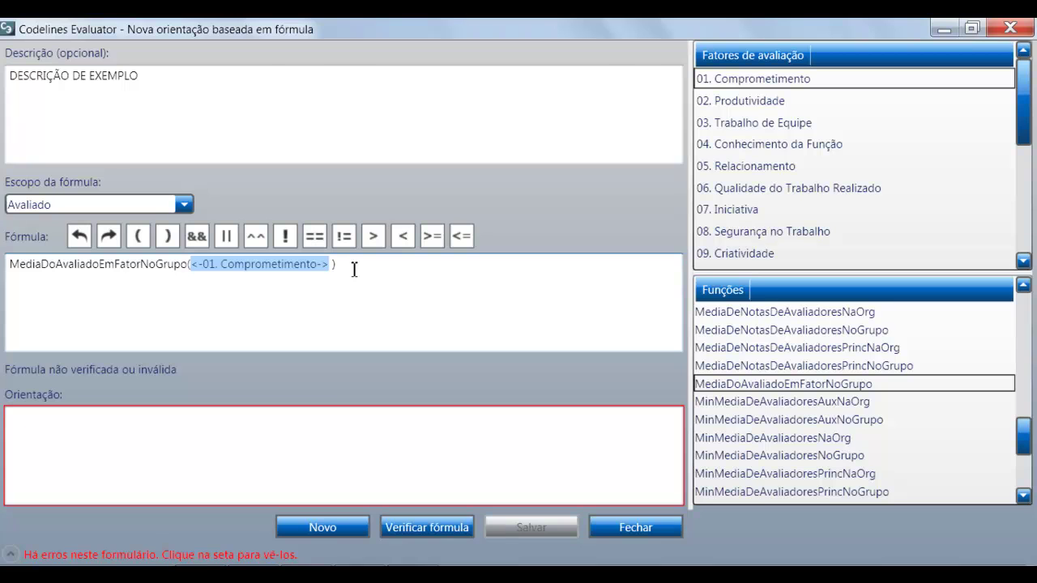
left_click(354, 268)
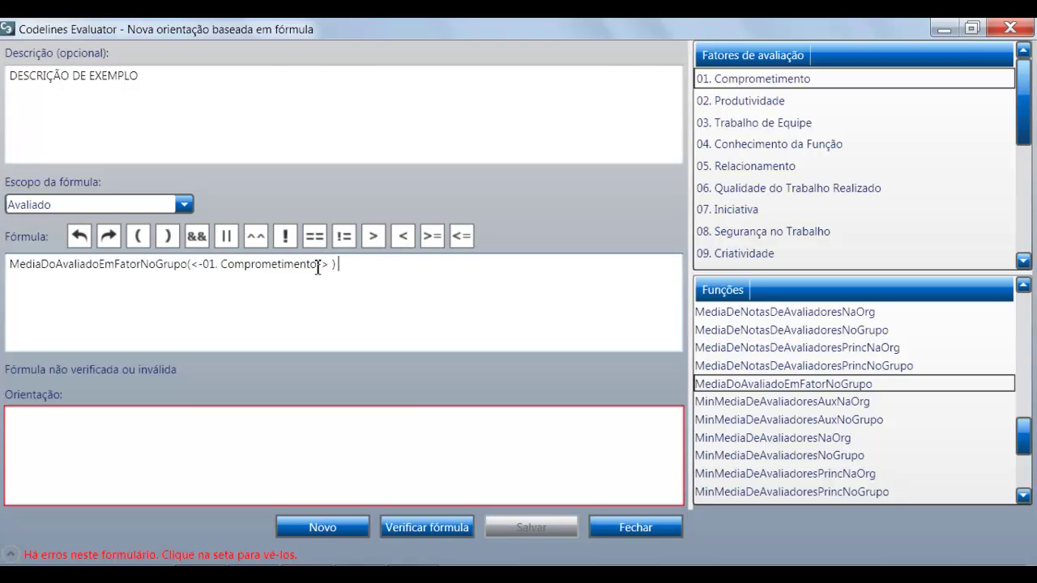
left_click_drag(209, 265, 197, 265)
left_click_drag(315, 265, 327, 268)
left_click_drag(190, 265, 330, 266)
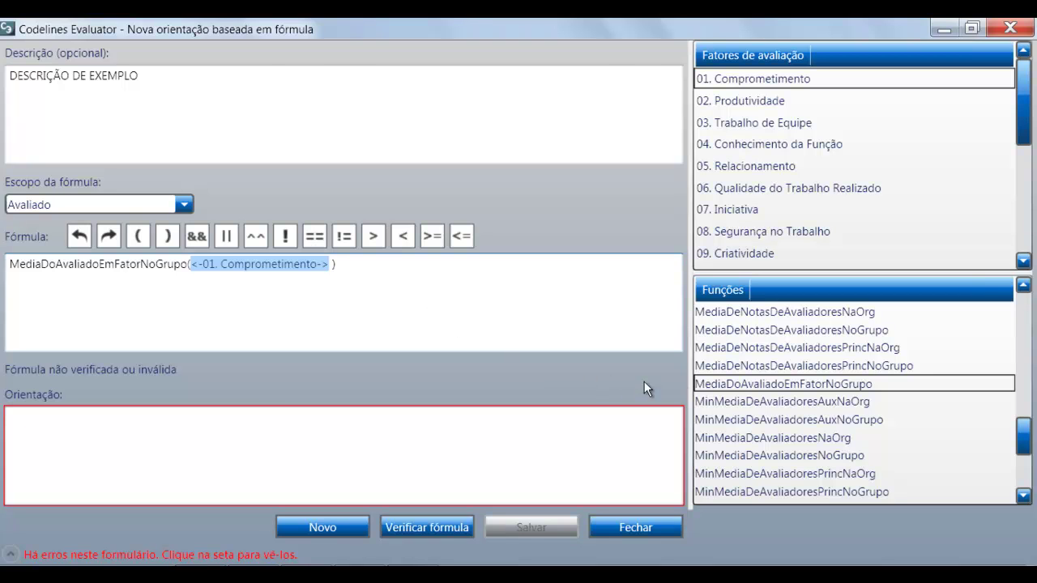
mouse_move(853, 386)
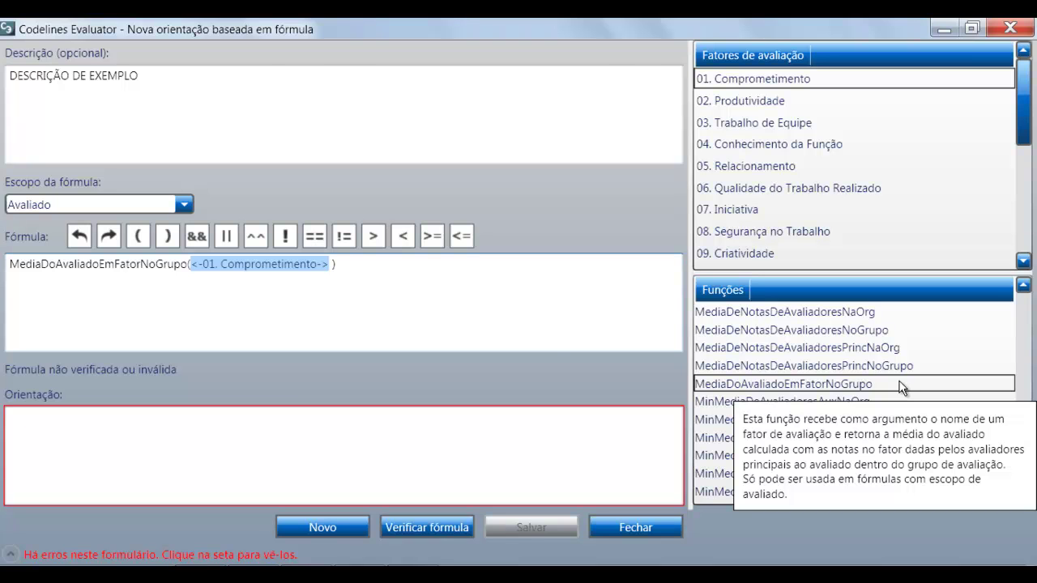
left_click_drag(337, 264, 17, 289)
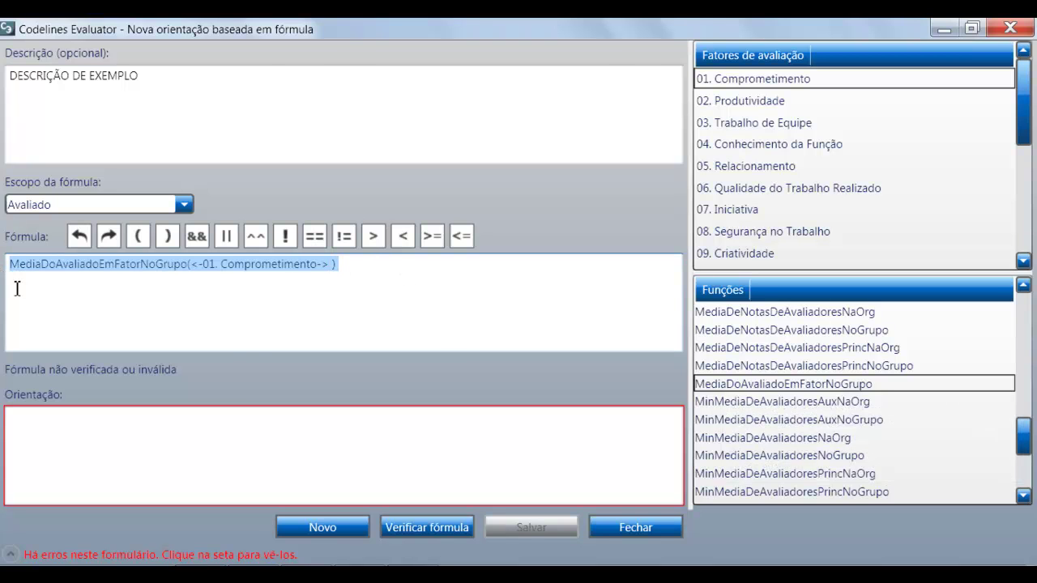
Complete the formula with the condition < 2 after the MediaDoAvaliadoEmFatorNoGrupo function.
left_click(376, 267)
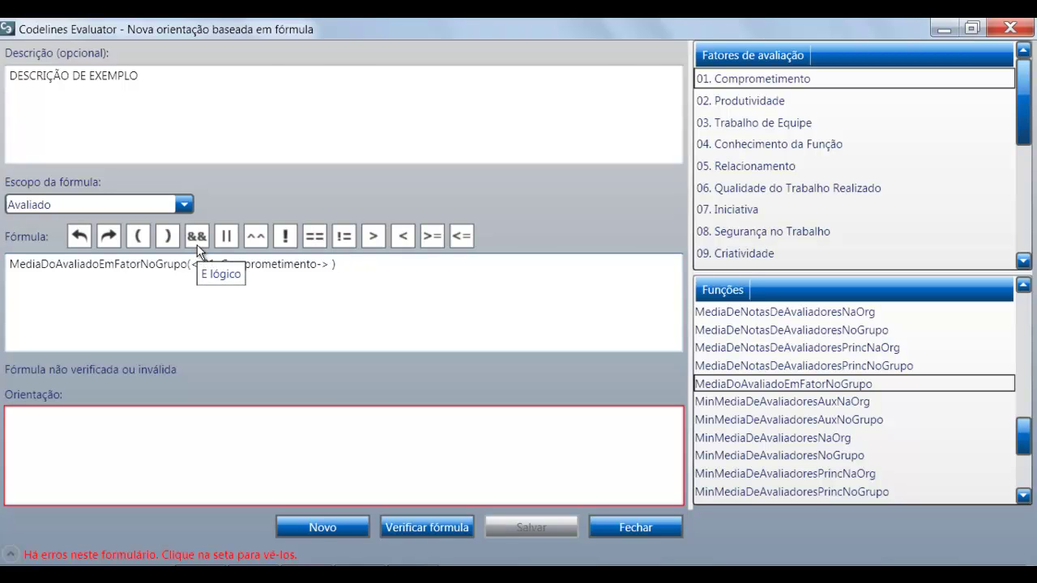
left_click(400, 240)
type("2")
left_click_drag(380, 263, 8, 265)
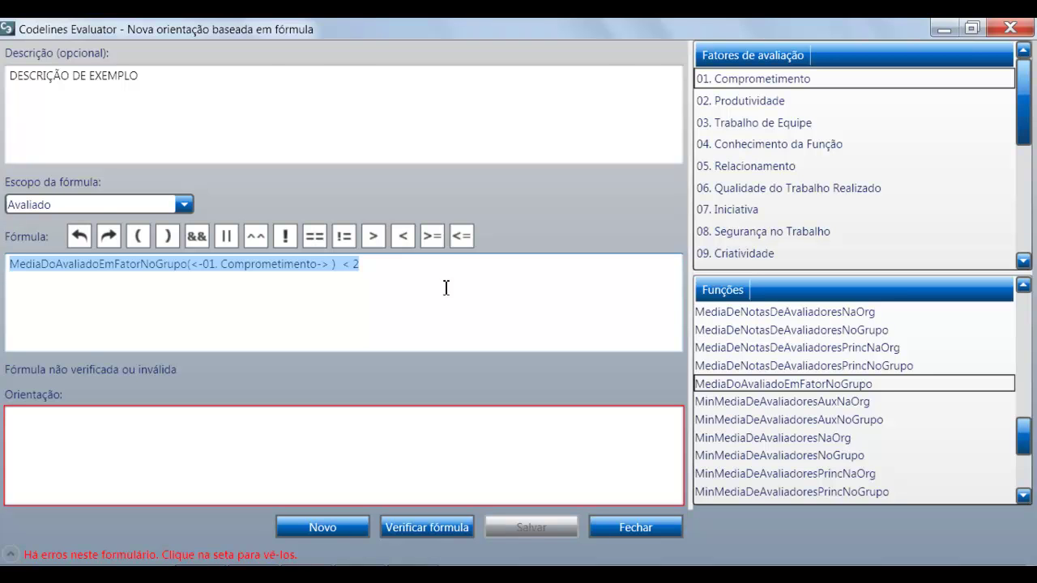
Enter ORIENTAÇÃO DE EXEMPLO as the guidance text.
left_click(64, 423)
type("R")
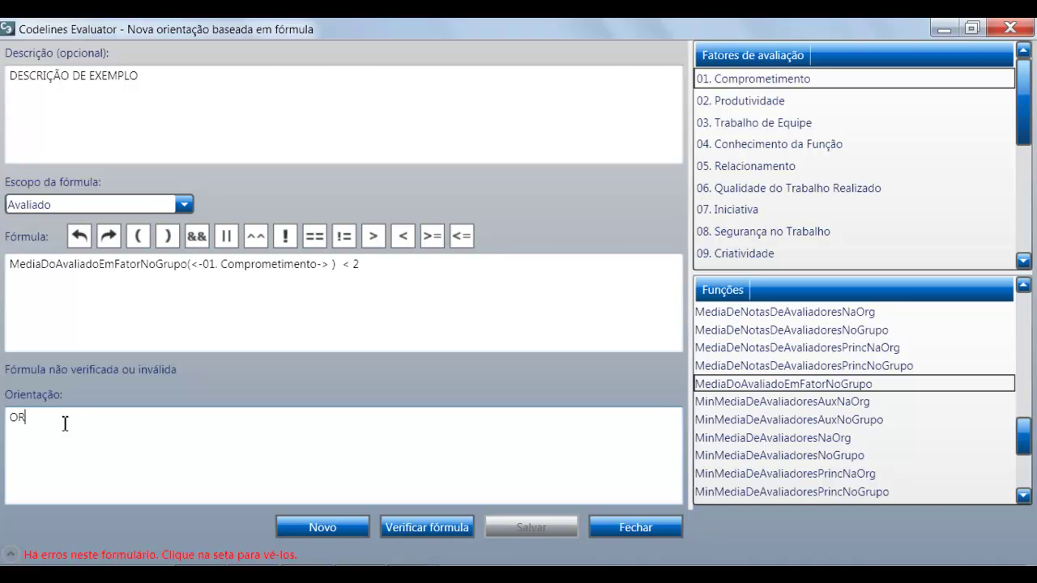
type("IENTAÇÃO DE EXEMPLO")
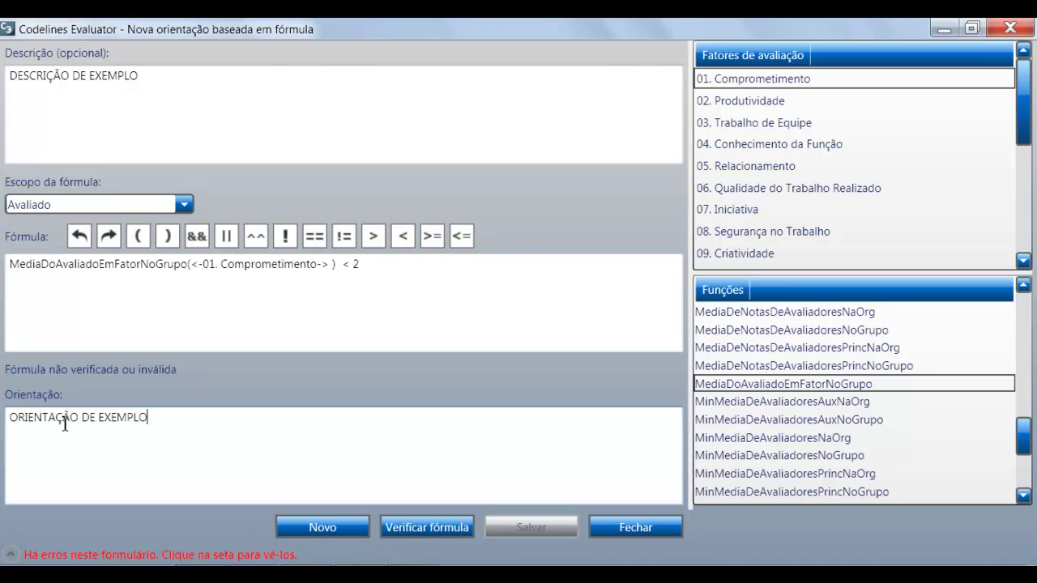
left_click_drag(159, 421, 2, 434)
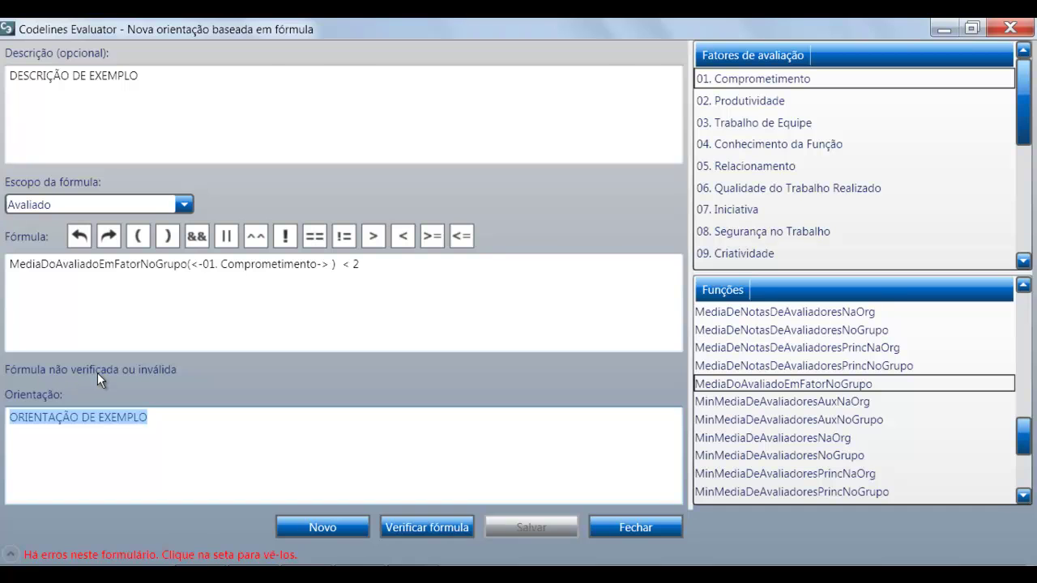
Verify the formula and save the new guidance, declining to create another item.
left_click(420, 530)
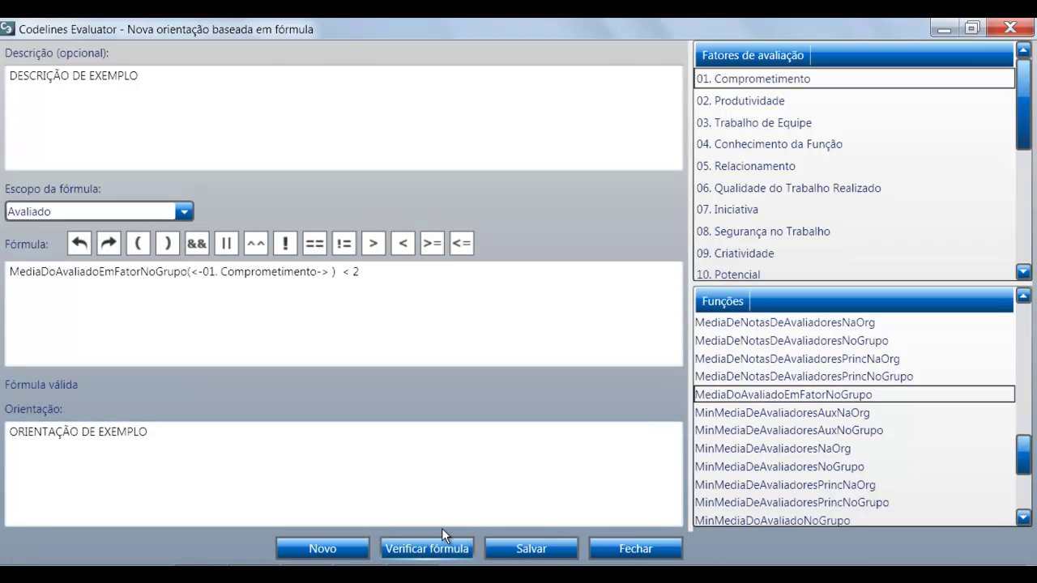
left_click(558, 556)
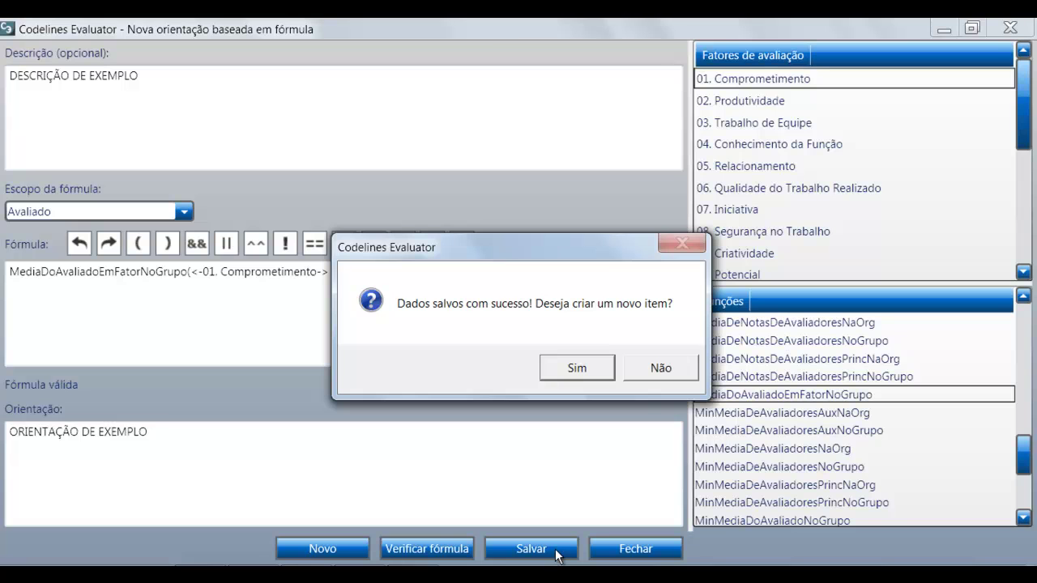
left_click(658, 369)
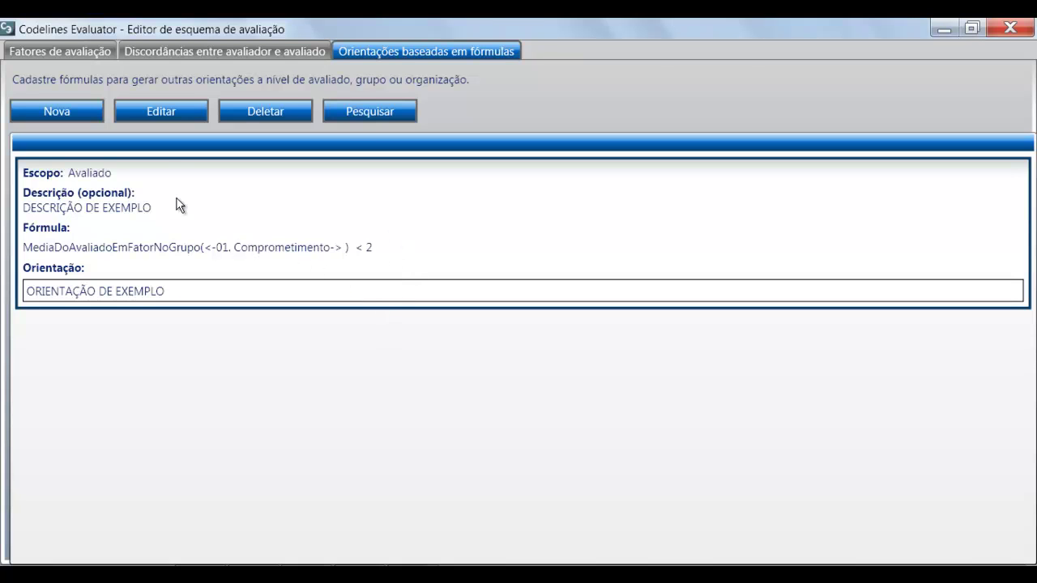
Edit the saved guidance, extending its formula with && and the function EFatorDaMinMediaDoAvaliadoNoGrupo for the factor 18. Foco em Resultados.
left_click(156, 110)
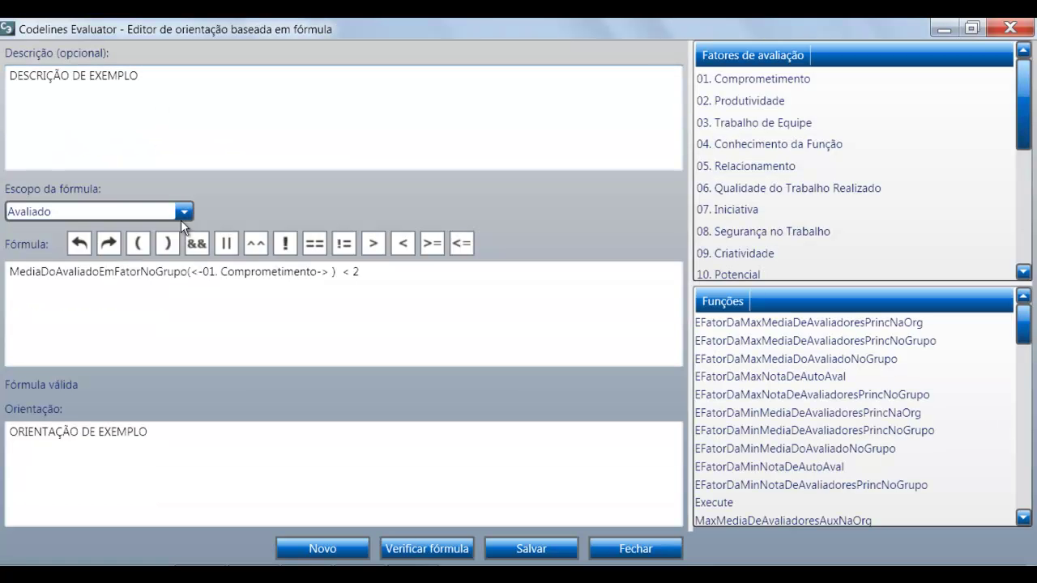
left_click_drag(371, 272, 4, 274)
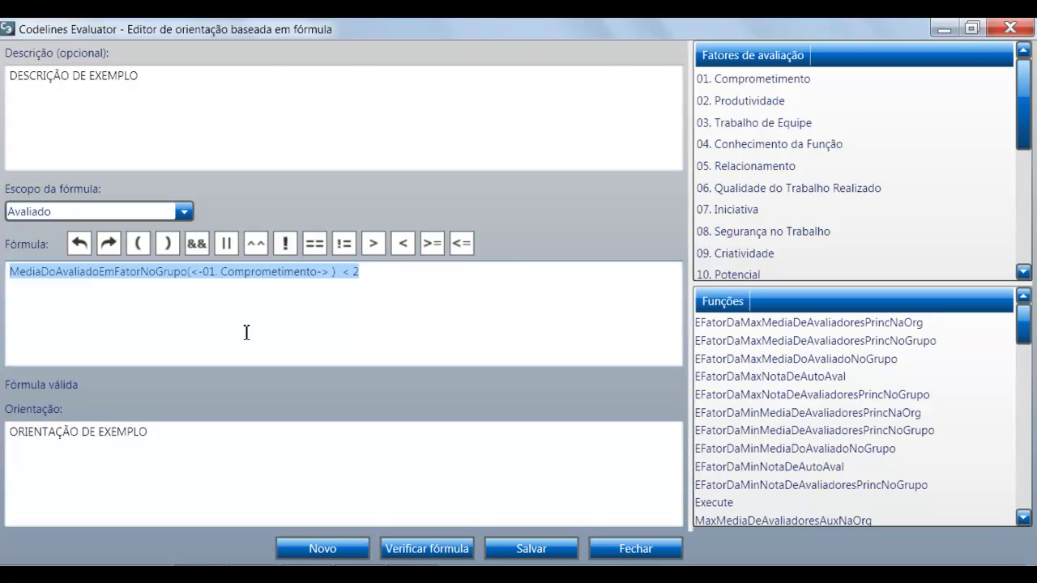
left_click(410, 277)
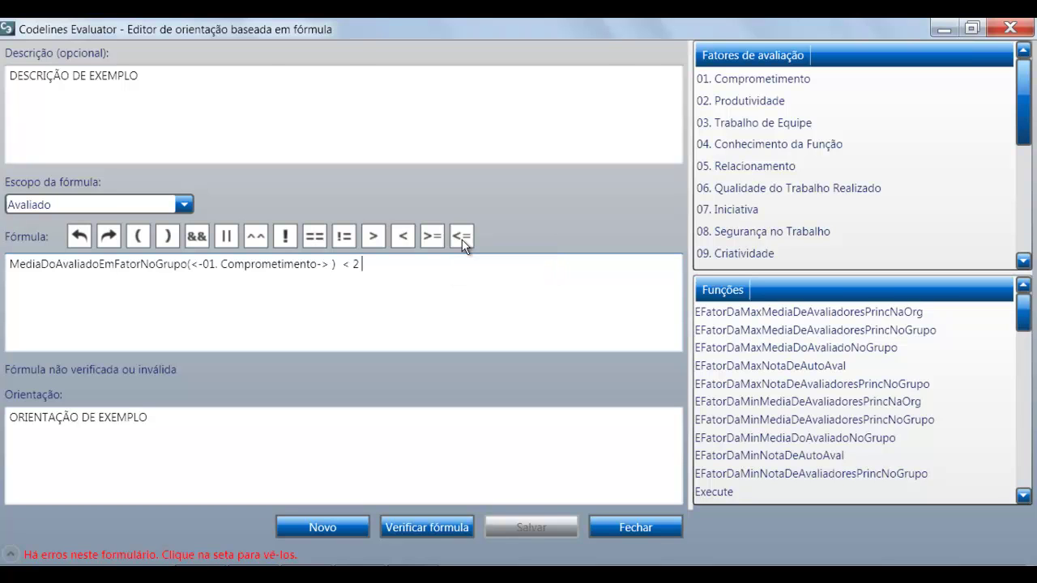
left_click(201, 239)
double_click(701, 438)
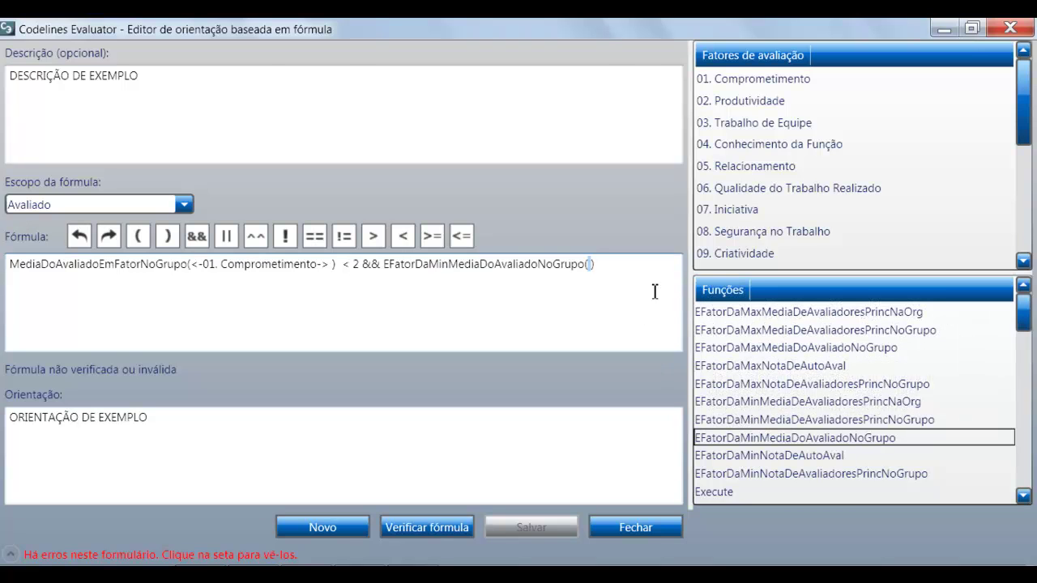
left_click_drag(1024, 143, 1027, 238)
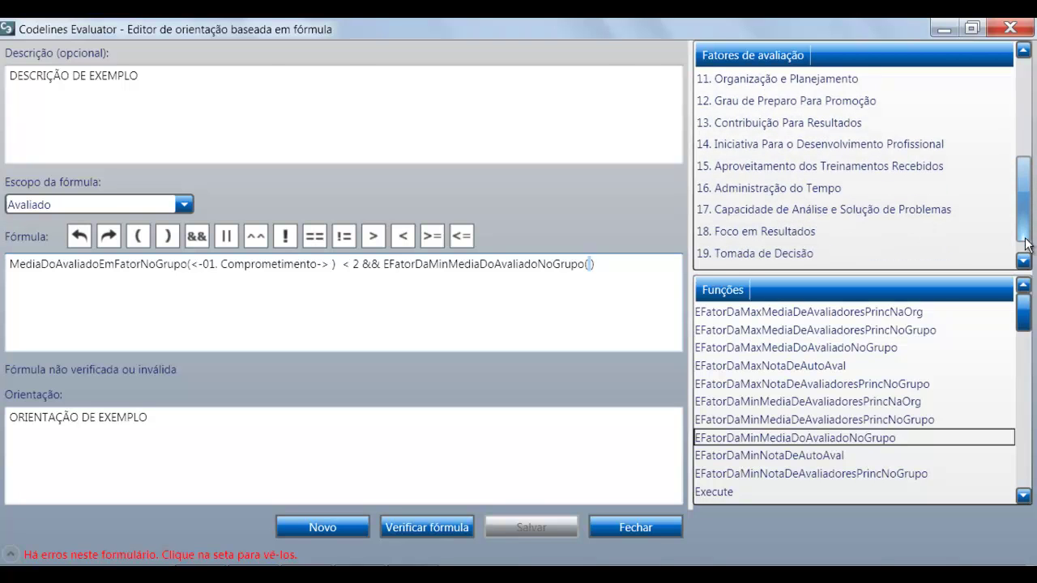
double_click(780, 235)
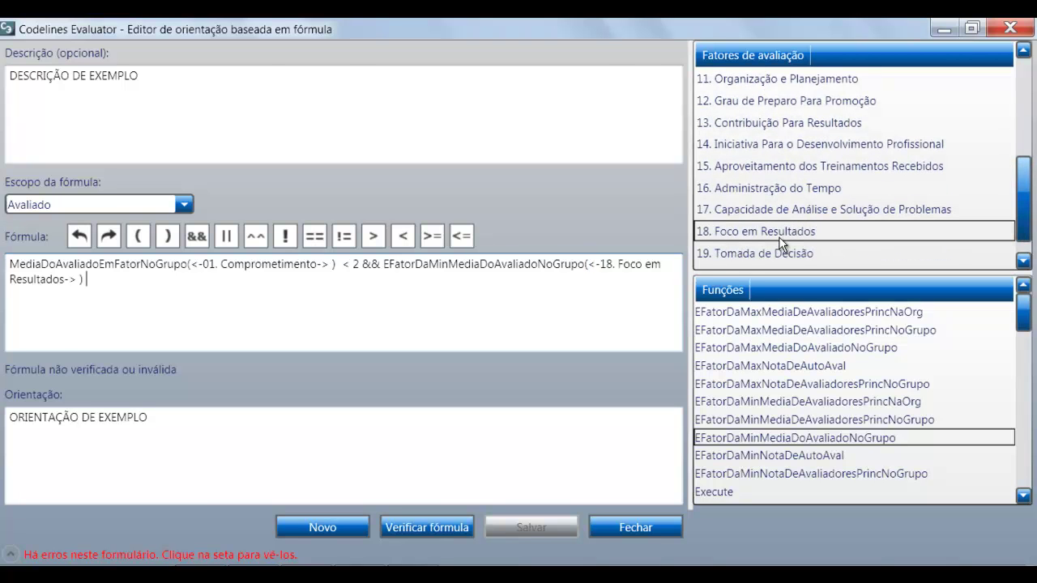
Replace the && operator between the formula's two conditions with the logical OR operator ||.
left_click_drag(362, 267, 381, 268)
left_click(131, 285)
key("ctrl+a")
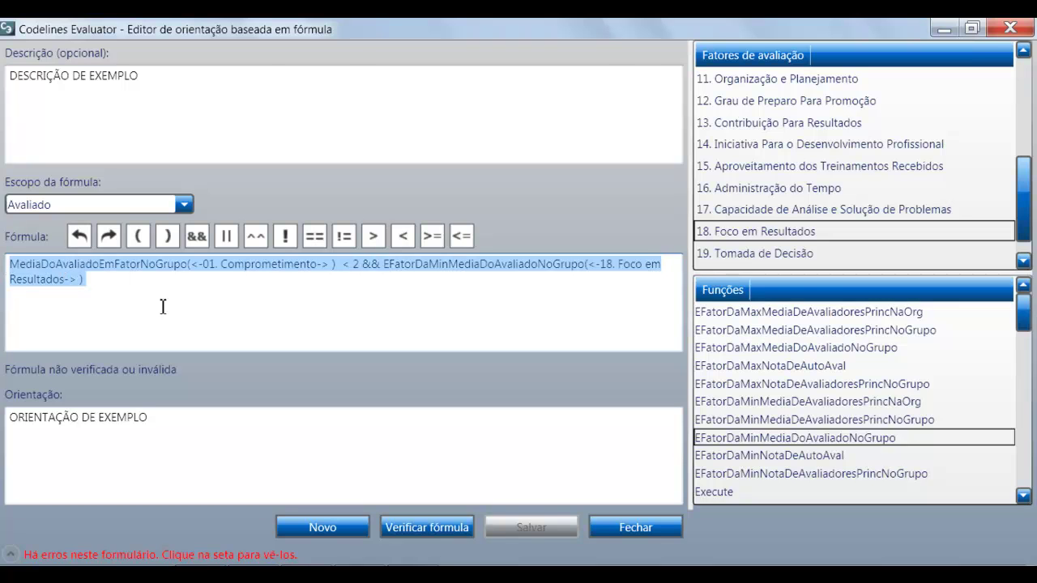
left_click(224, 306)
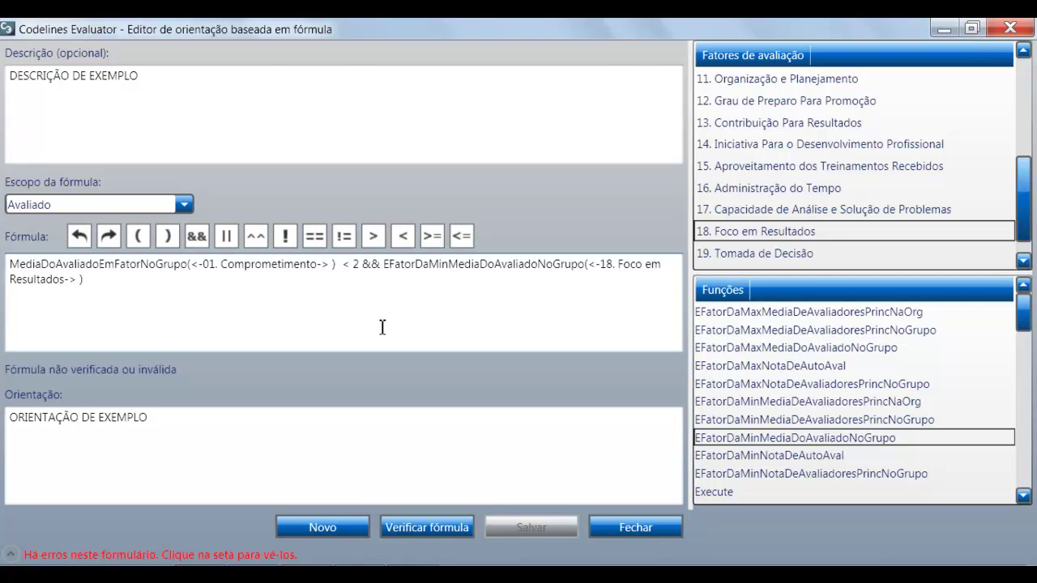
left_click_drag(362, 264, 381, 264)
left_click(227, 243)
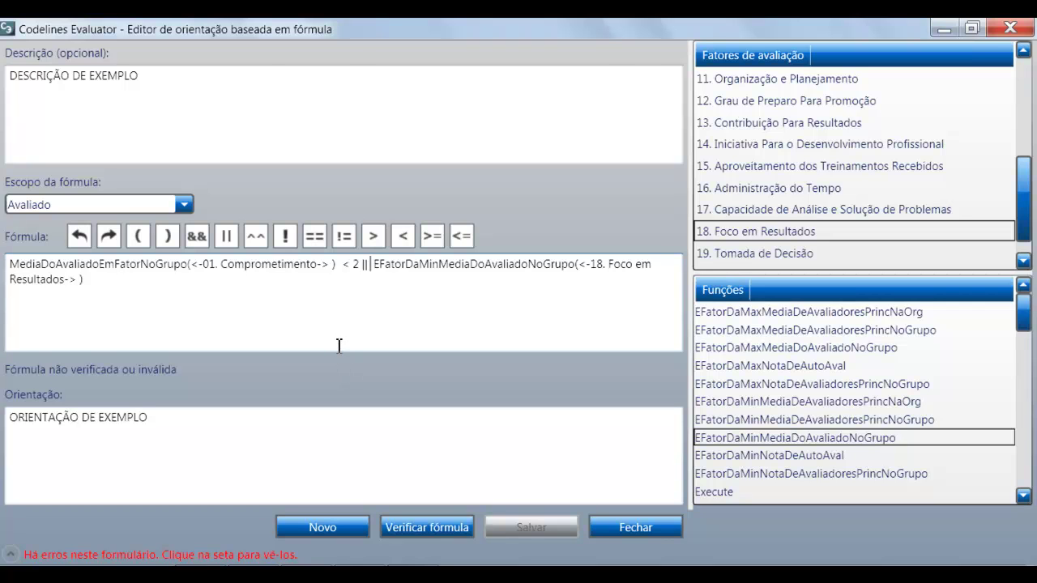
key("ctrl+a")
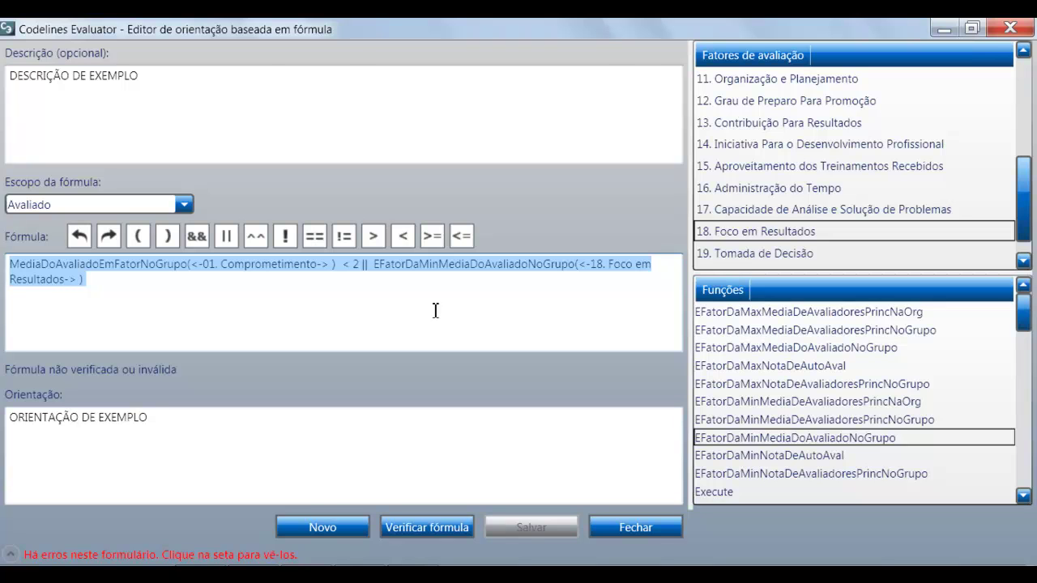
Verify the edited formula and save the guidance without creating another item.
left_click(427, 526)
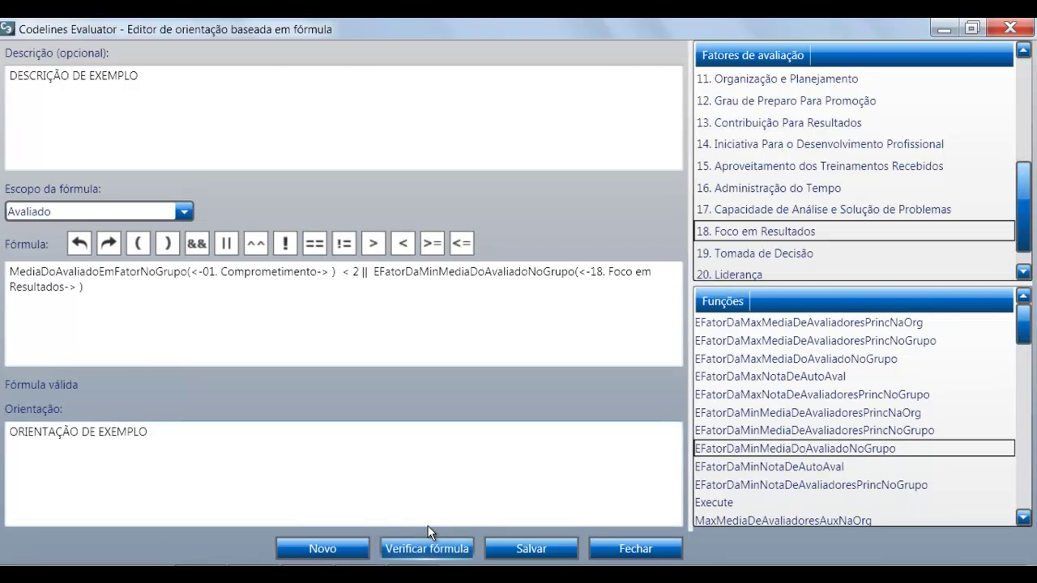
left_click(542, 554)
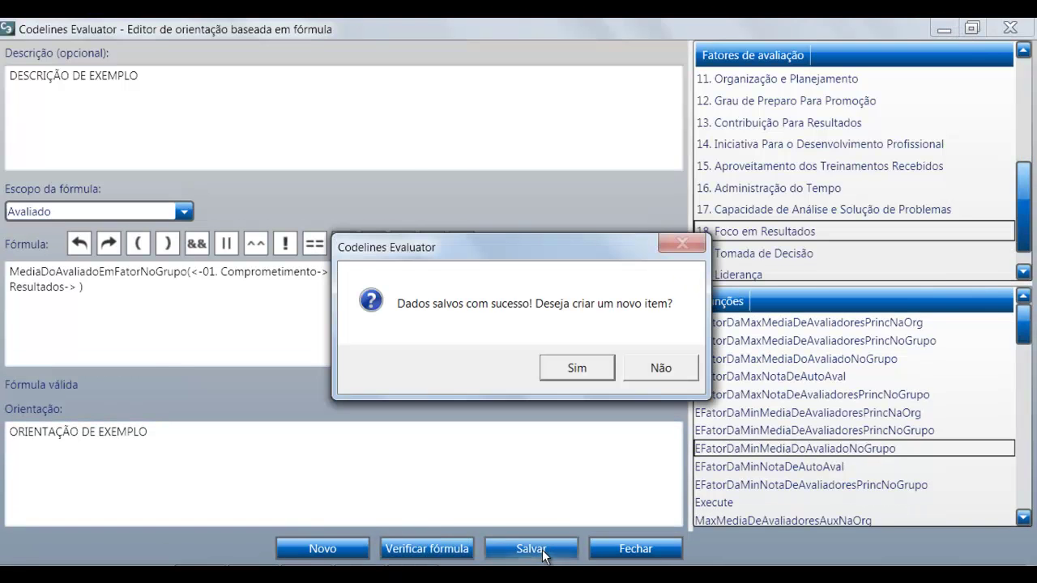
left_click(667, 367)
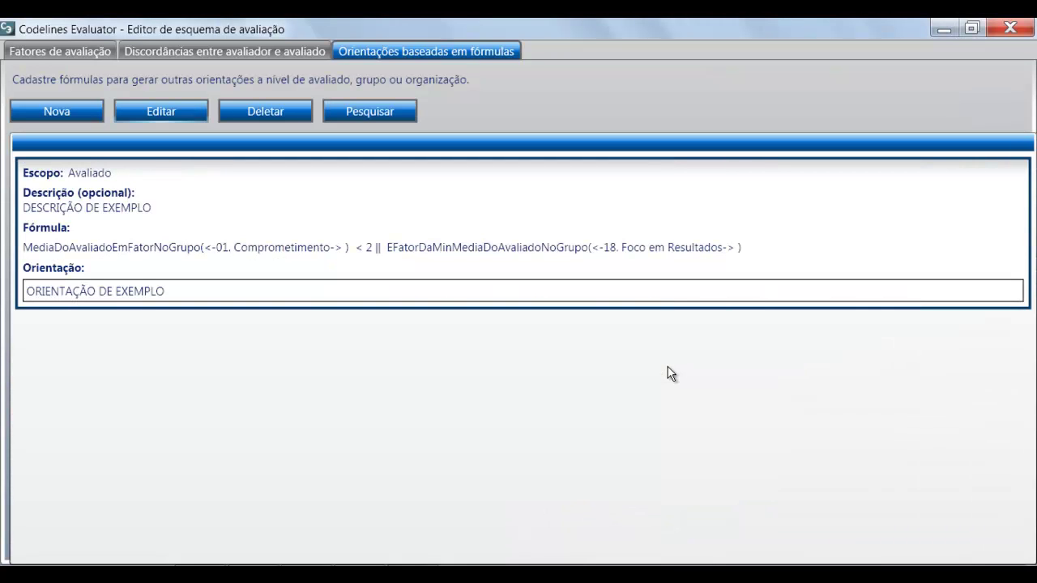